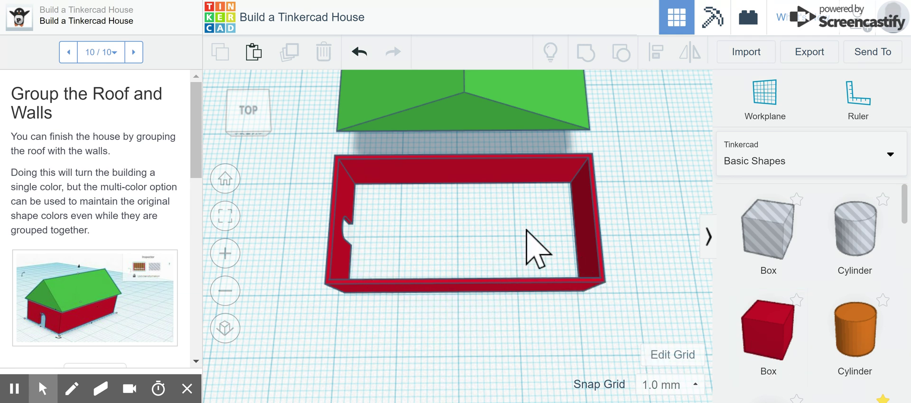
# - Add a red box beside the walls and set its width to 1 mm
pyautogui.moveTo(774, 332); pyautogui.dragTo(697, 326)
pyautogui.scroll(-3, 697, 326)
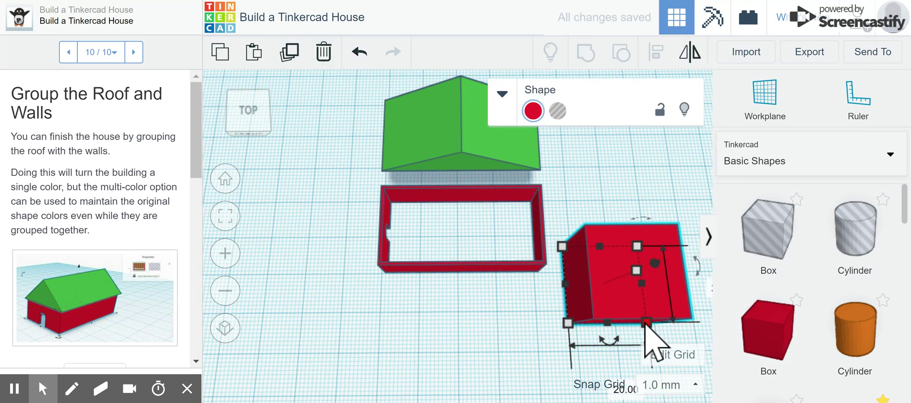
pyautogui.click(647, 323)
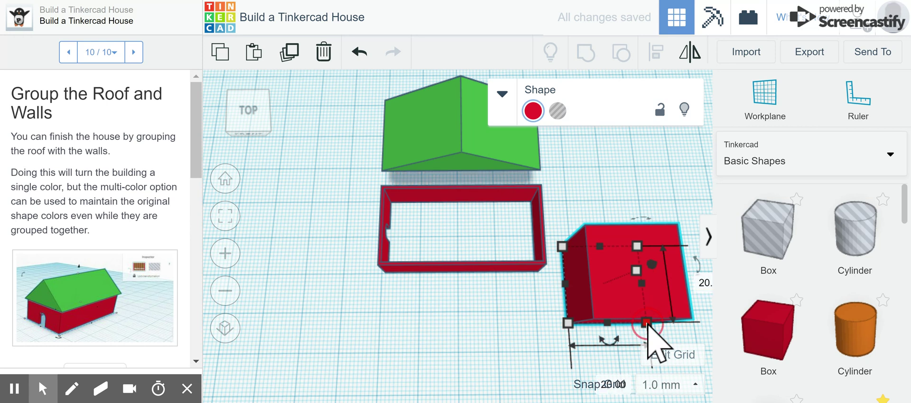
pyautogui.scroll(-2, 648, 327)
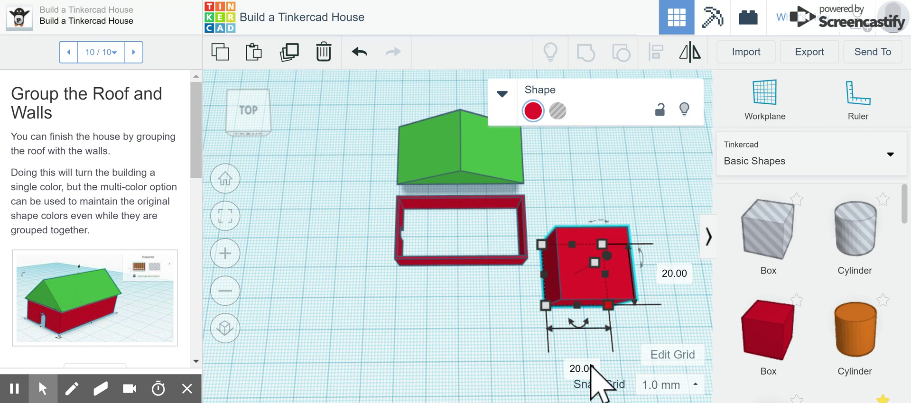
pyautogui.click(582, 369)
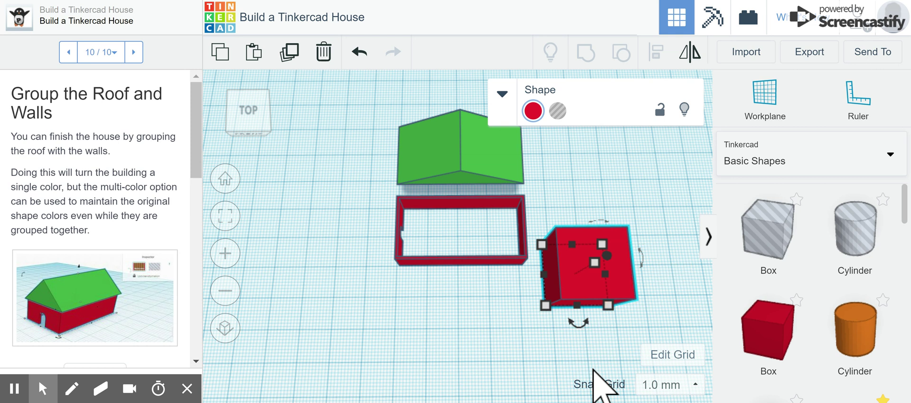
pyautogui.click(608, 305)
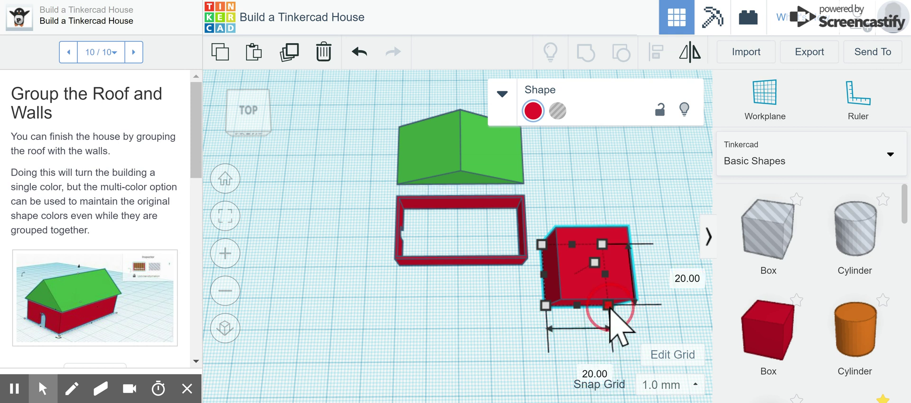
pyautogui.click(580, 368)
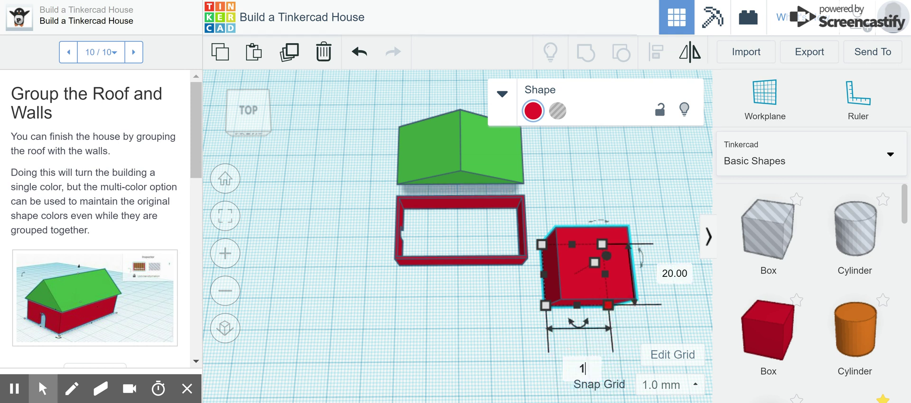
pyautogui.write('1')
pyautogui.press('Return')
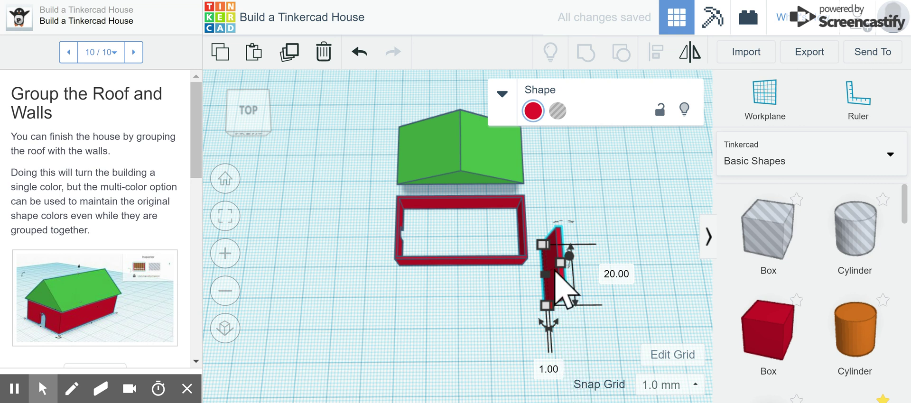
# - Set the wall piece's height to 8 mm and its length to 10 mm
pyautogui.click(617, 274)
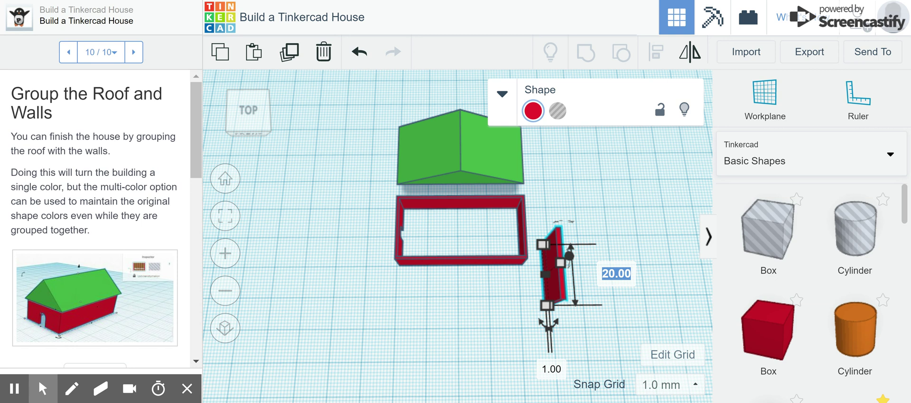
pyautogui.press('Return')
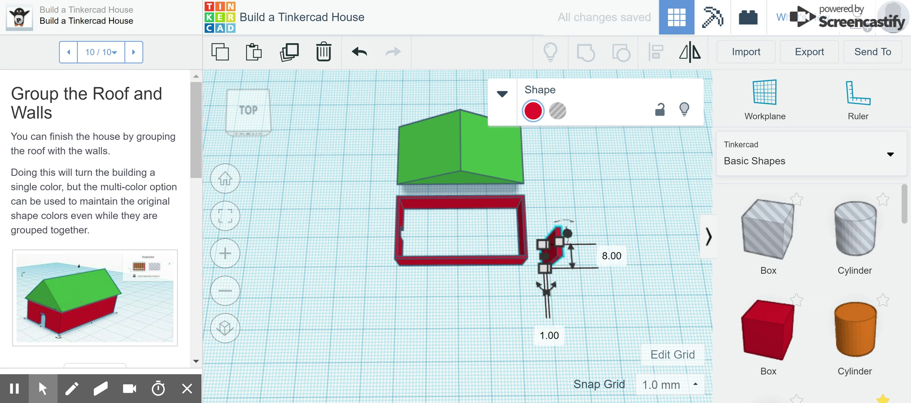
pyautogui.scroll(5, 503, 321)
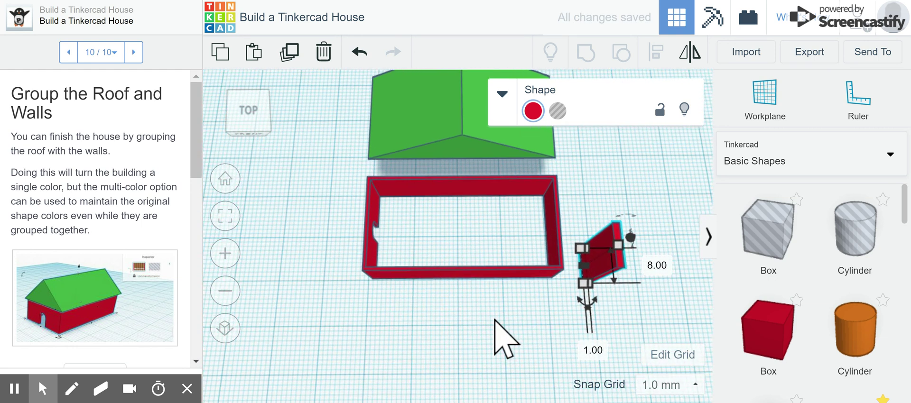
pyautogui.scroll(2, 522, 266)
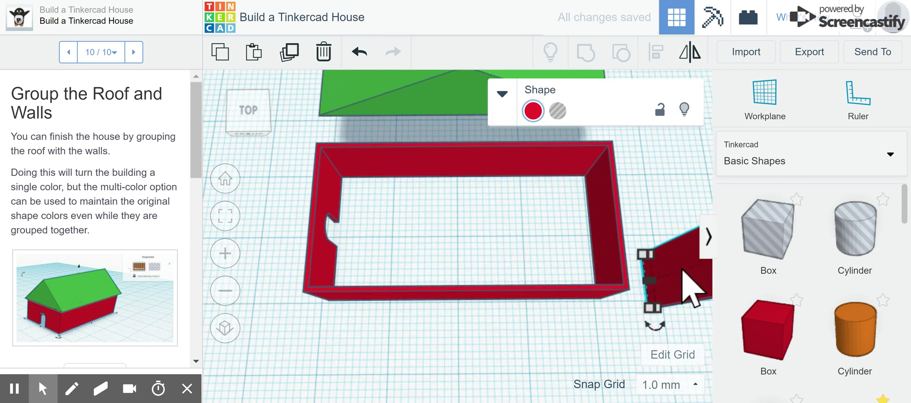
pyautogui.click(577, 292)
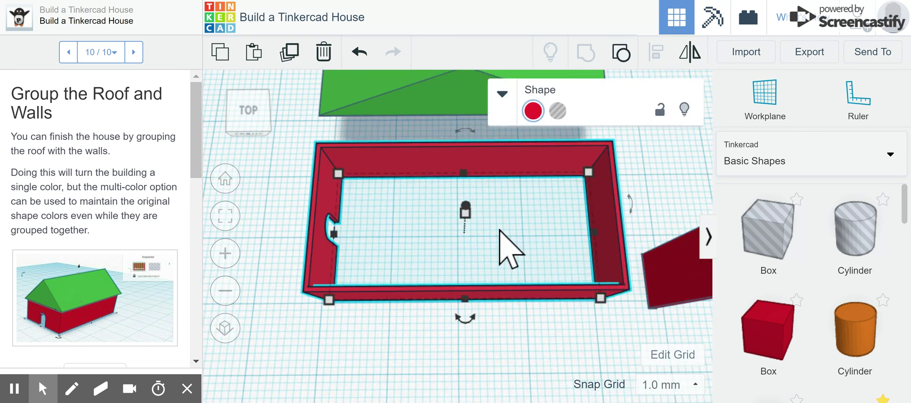
pyautogui.click(693, 283)
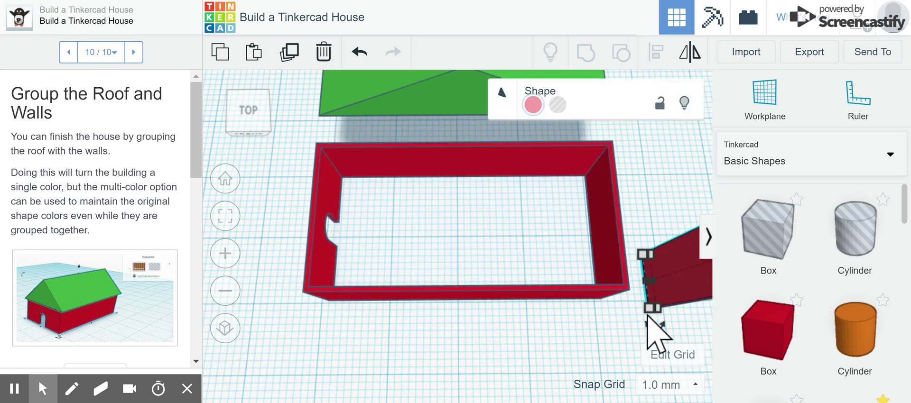
pyautogui.scroll(-2, 648, 318)
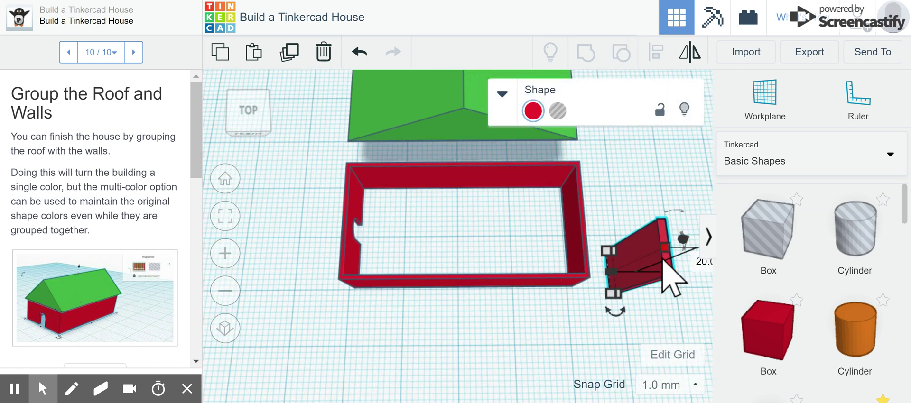
pyautogui.scroll(-3, 683, 271)
pyautogui.click(668, 255)
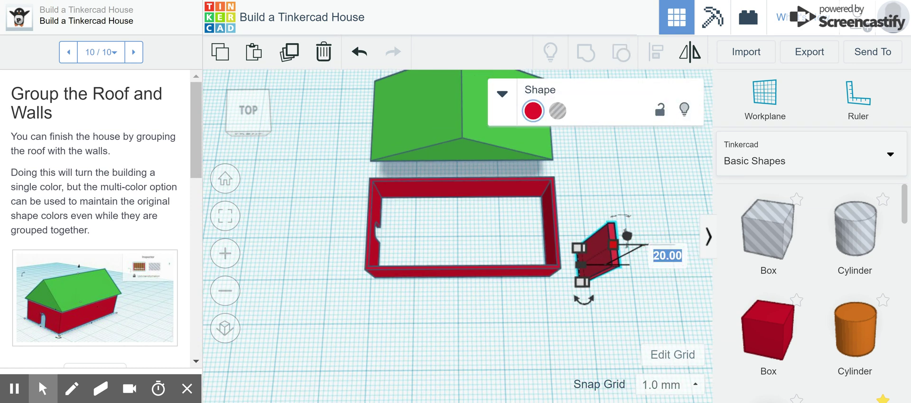
pyautogui.write('10')
pyautogui.press('Return')
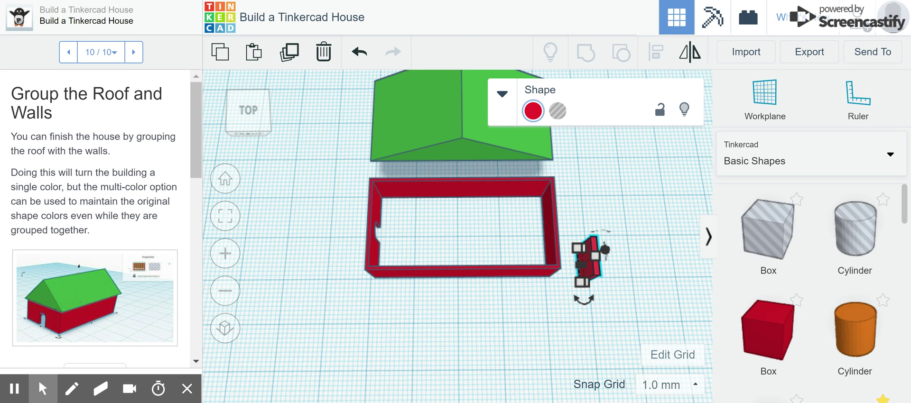
# - Duplicate the thin wall piece with Ctrl+D and nudge the copy to the right
pyautogui.moveTo(594, 277); pyautogui.dragTo(602, 277)
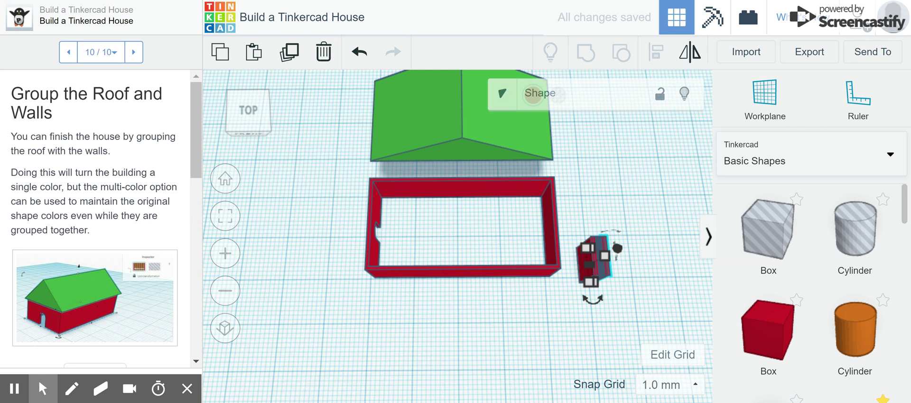
pyautogui.click(587, 331)
pyautogui.hotkey('ctrl', 'd')
pyautogui.press('Right')
pyautogui.press('Right')
pyautogui.press('Right')
pyautogui.press('Right')
pyautogui.press('Right')
pyautogui.press('Right')
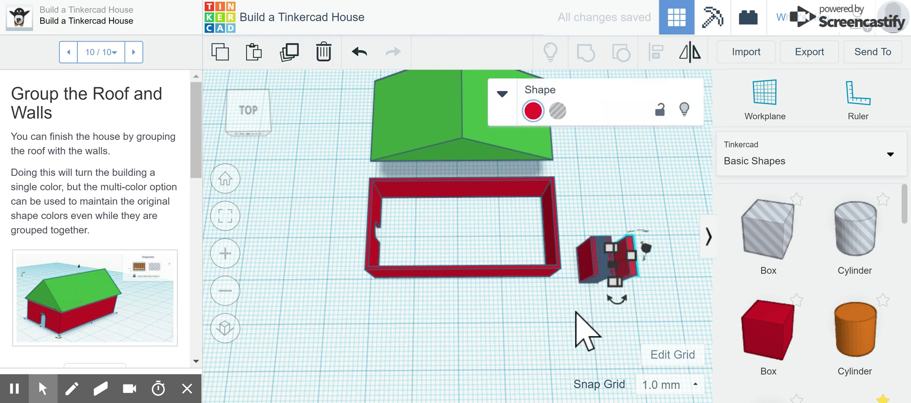
pyautogui.press('Right')
pyautogui.press('Right')
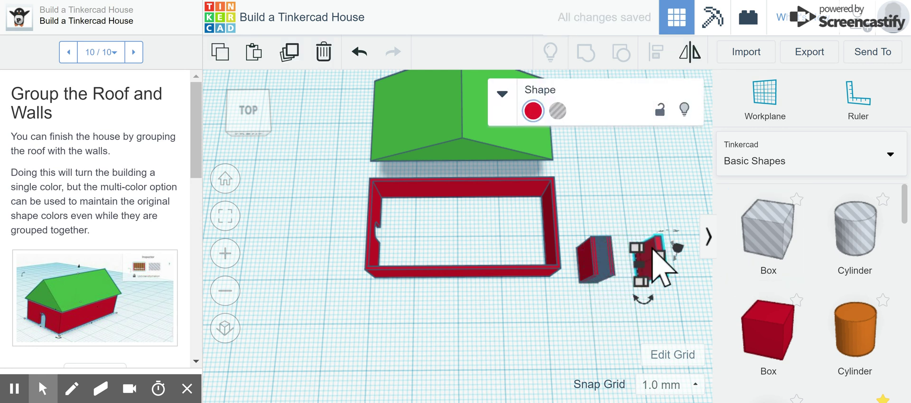
# - Move the original wall piece inside the house walls
pyautogui.click(609, 258)
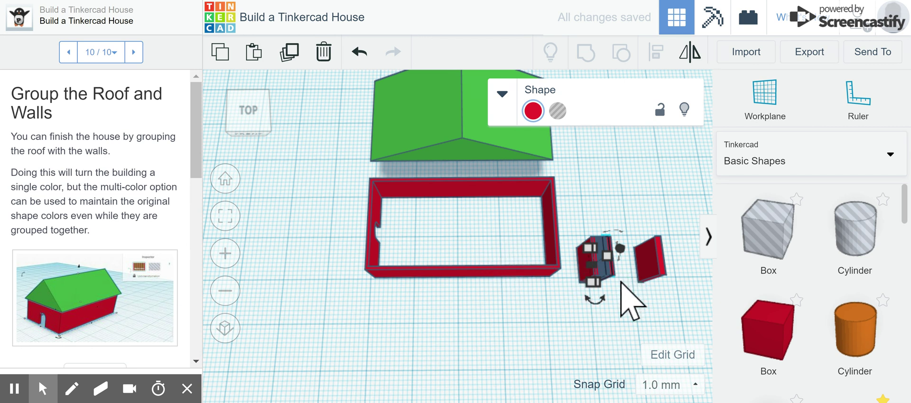
pyautogui.press('Down')
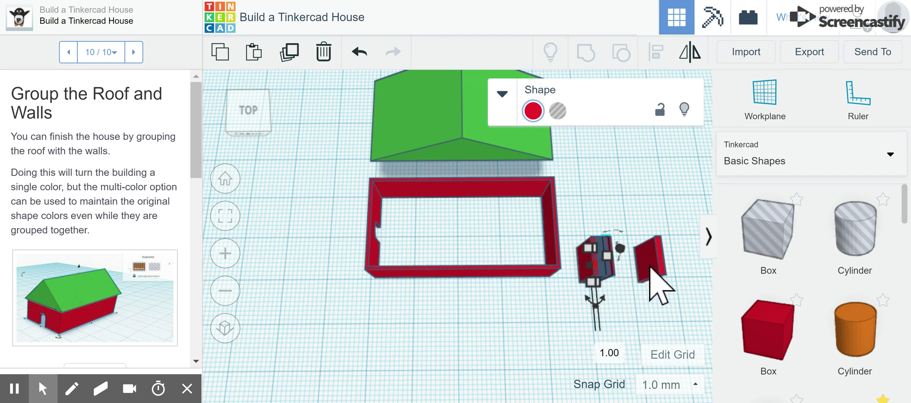
pyautogui.moveTo(650, 267); pyautogui.dragTo(423, 259)
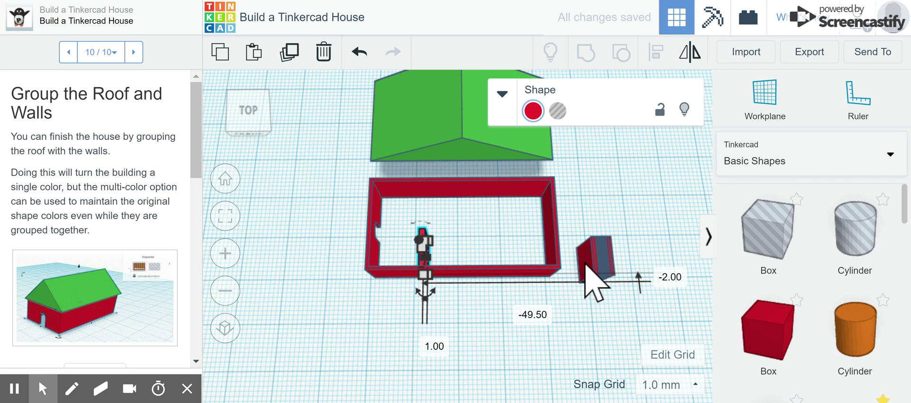
# - Place two more thin wall pieces inside the wall frame as interior partitions
pyautogui.moveTo(585, 265); pyautogui.dragTo(486, 210)
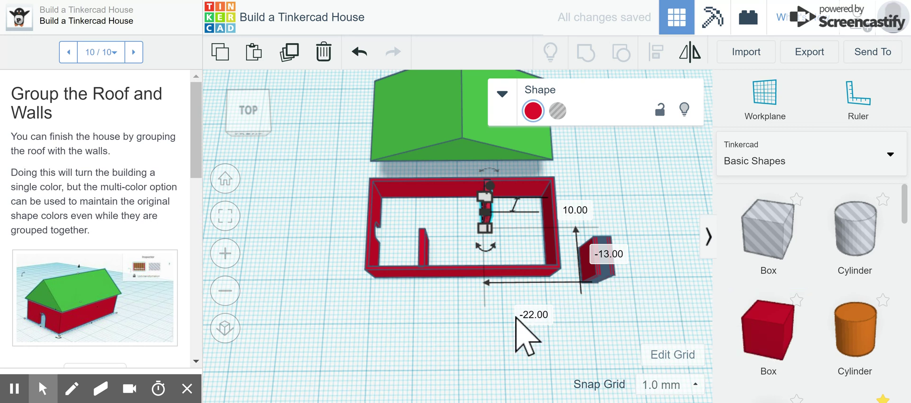
pyautogui.click(435, 310)
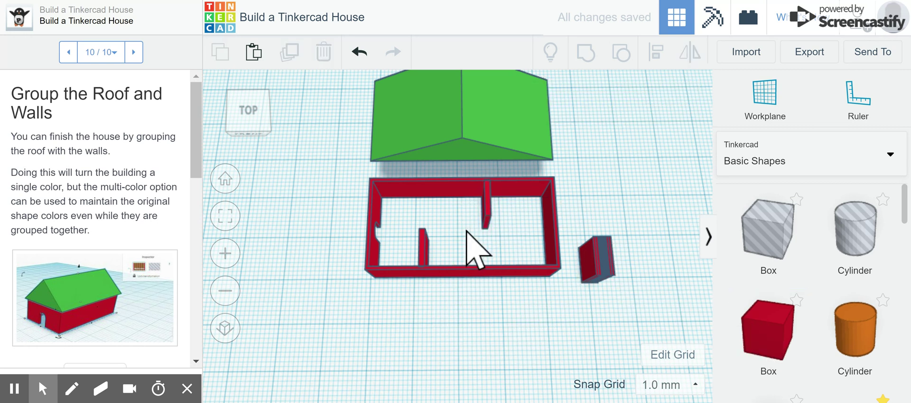
pyautogui.moveTo(575, 265); pyautogui.dragTo(464, 255)
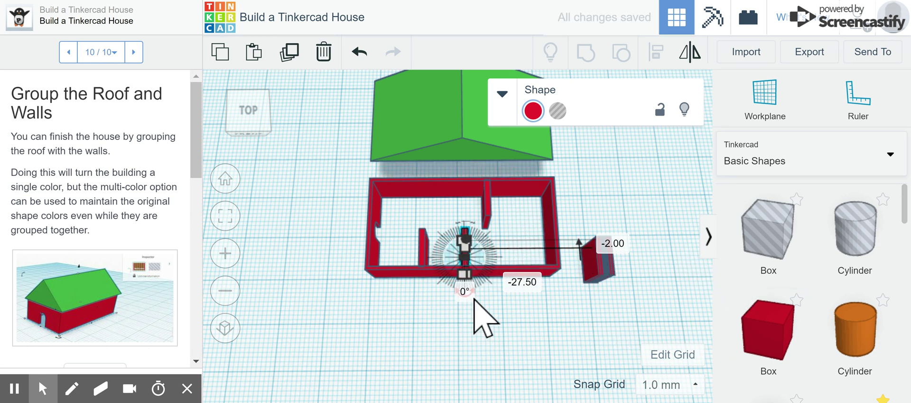
pyautogui.moveTo(474, 328); pyautogui.dragTo(472, 322, button='right')
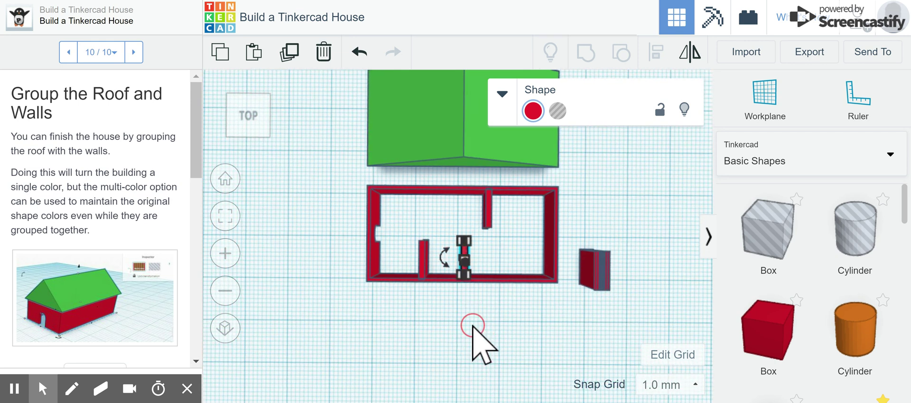
# - Move a spare wall piece from the stack into the house
pyautogui.scroll(3, 474, 325)
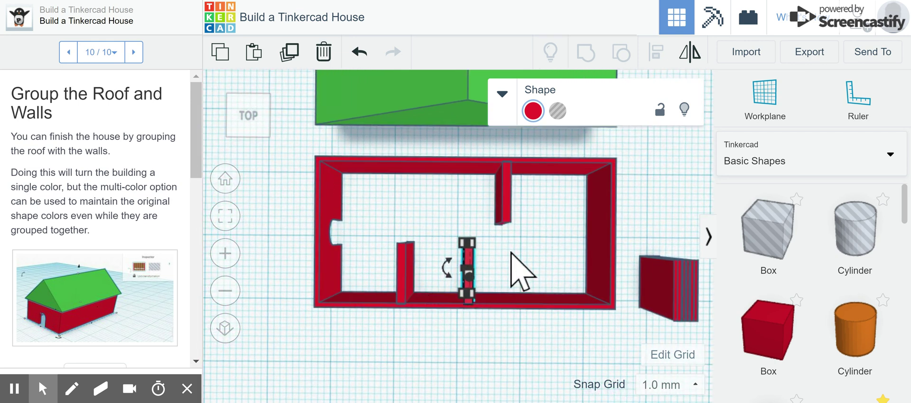
pyautogui.moveTo(476, 239)
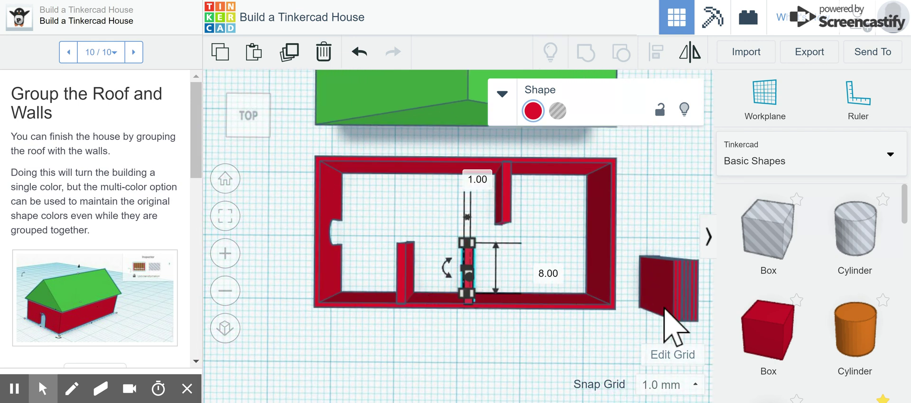
pyautogui.moveTo(663, 293); pyautogui.dragTo(663, 294, button='right')
pyautogui.moveTo(663, 295); pyautogui.dragTo(550, 280)
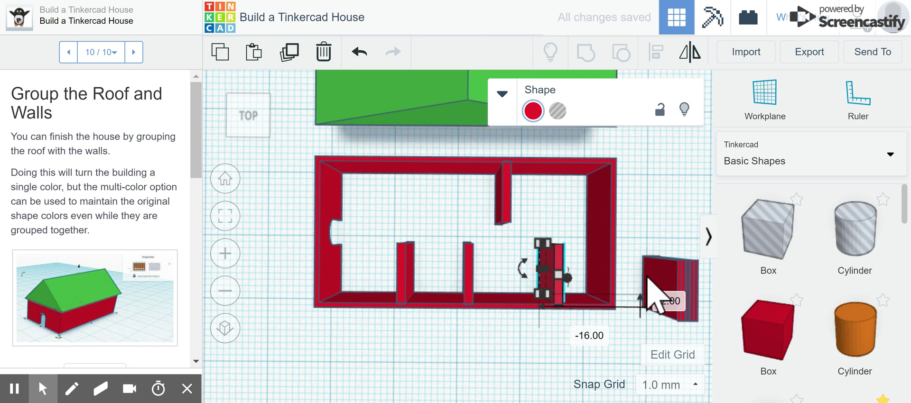
# - Rotate another wall piece horizontal and place it crosswise to enclose a small room
pyautogui.moveTo(665, 283); pyautogui.dragTo(664, 199)
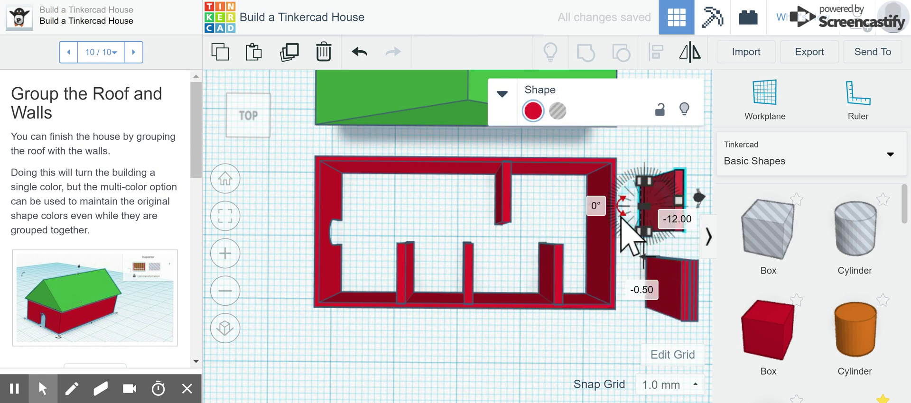
pyautogui.moveTo(622, 218); pyautogui.dragTo(650, 167)
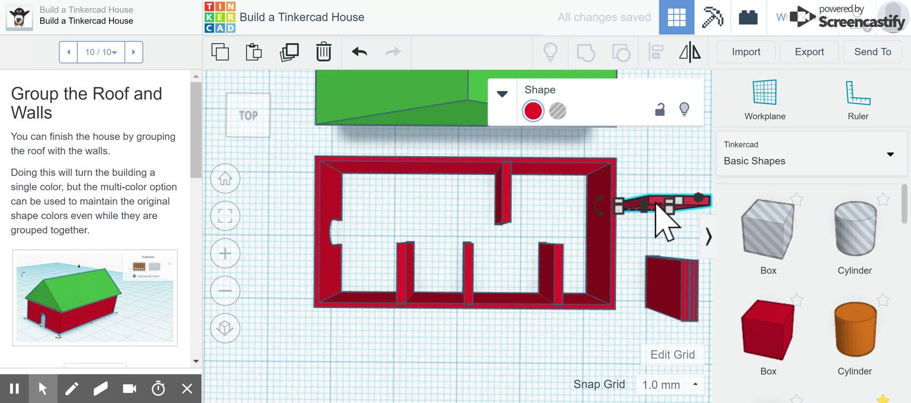
pyautogui.moveTo(656, 203); pyautogui.dragTo(509, 254)
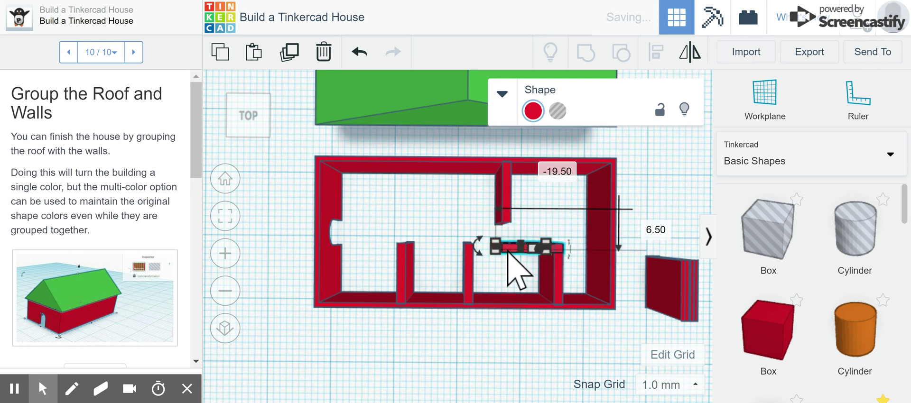
pyautogui.click(655, 186)
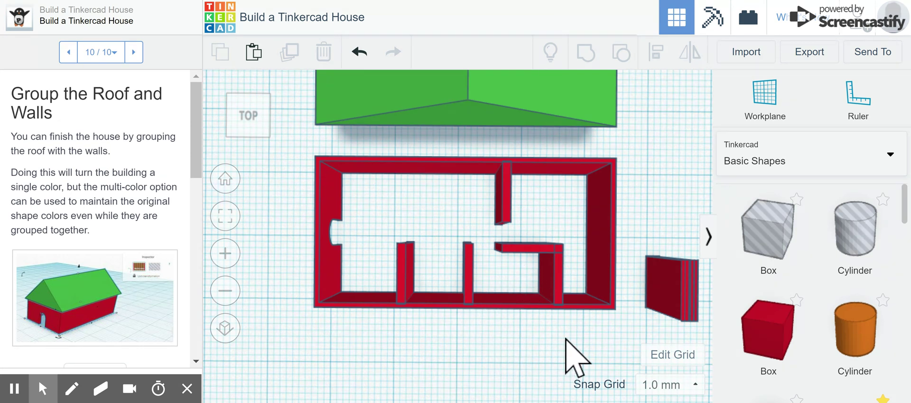
pyautogui.moveTo(565, 340); pyautogui.dragTo(702, 237, button='right')
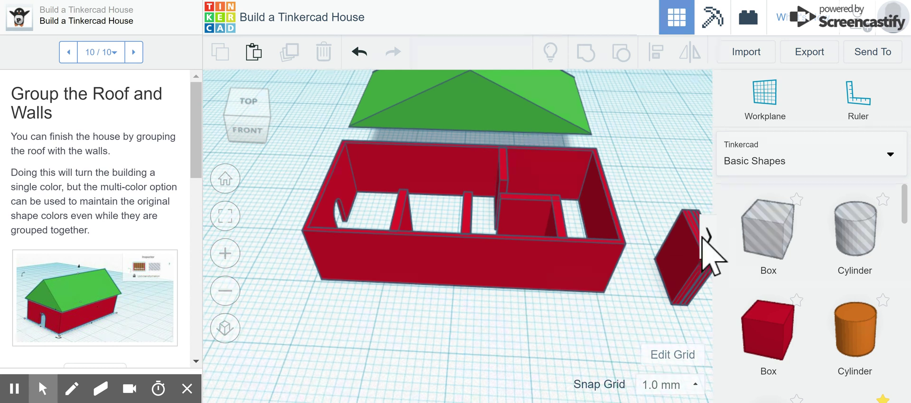
# - Add a Box Hole before the front wall and size it 5 × 5 mm, 3 mm tall
pyautogui.moveTo(723, 222); pyautogui.dragTo(479, 332)
pyautogui.scroll(-2, 484, 342)
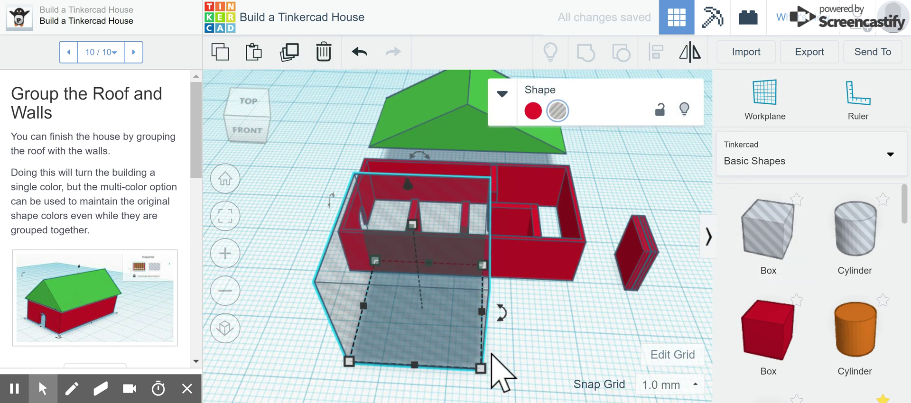
pyautogui.moveTo(485, 370)
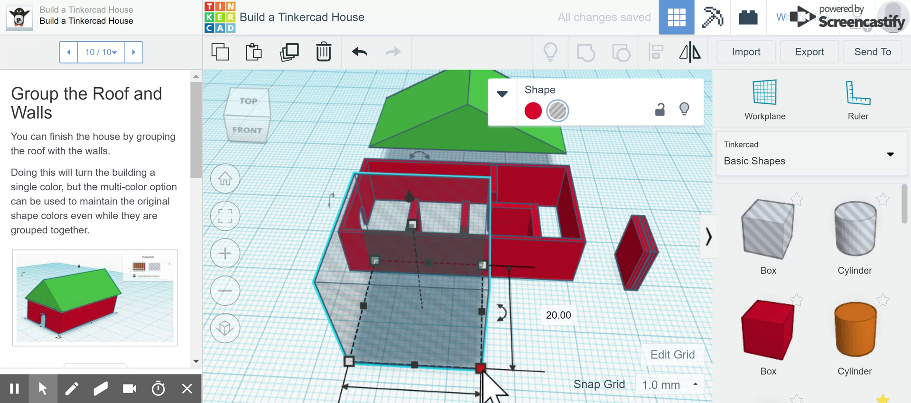
pyautogui.scroll(-2, 483, 373)
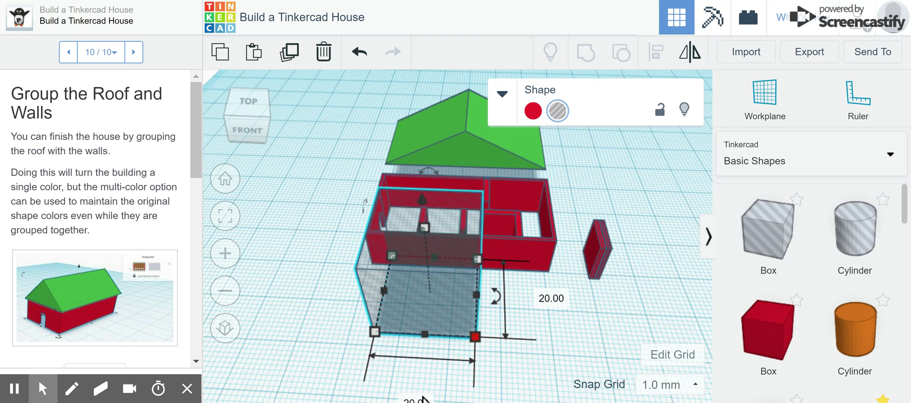
pyautogui.click(424, 401)
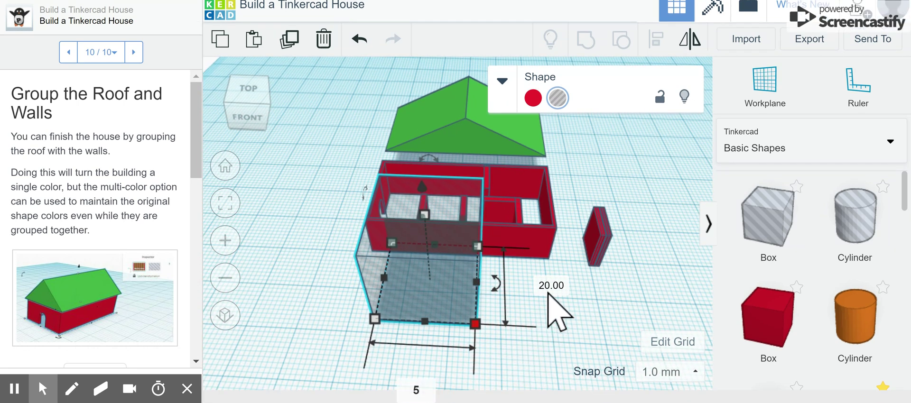
pyautogui.press('Tab')
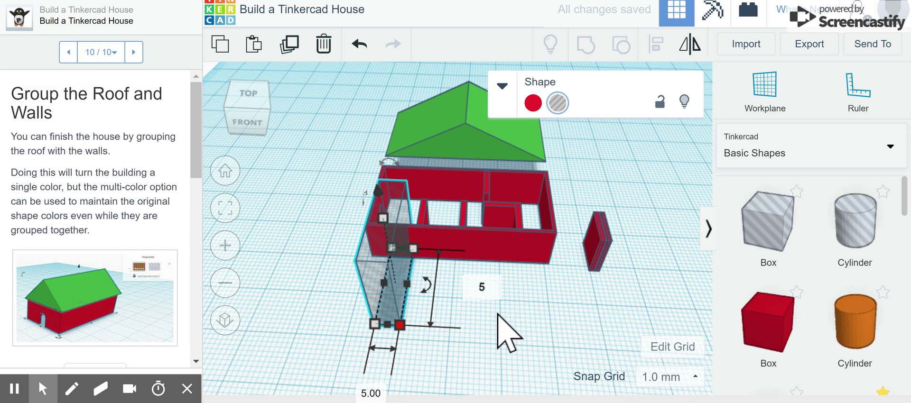
pyautogui.write('5')
pyautogui.press('Return')
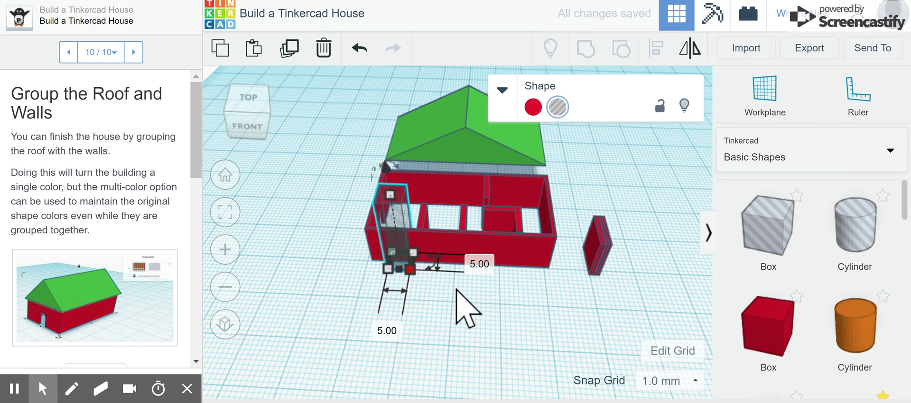
pyautogui.click(390, 195)
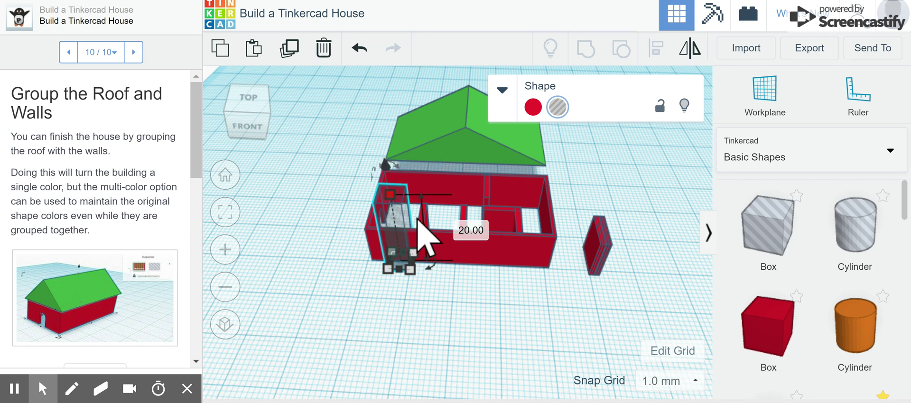
pyautogui.click(468, 230)
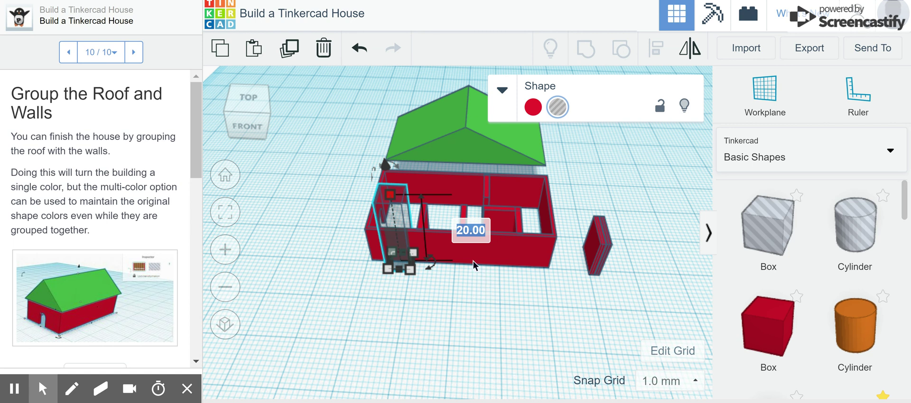
pyautogui.write('3')
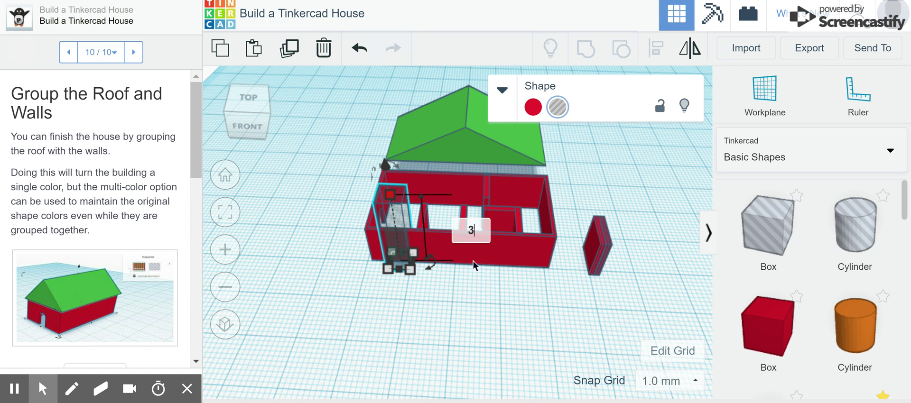
pyautogui.press('Return')
pyautogui.scroll(5, 433, 299)
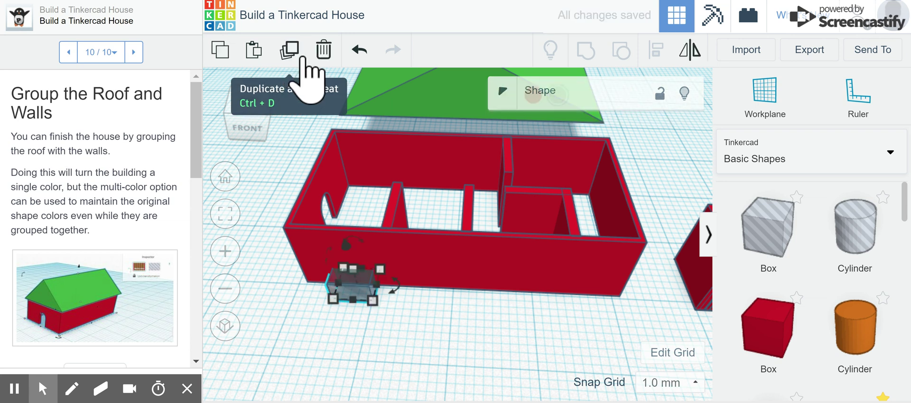
# - Duplicate the hole box and place copies along the front wall
pyautogui.click(300, 58)
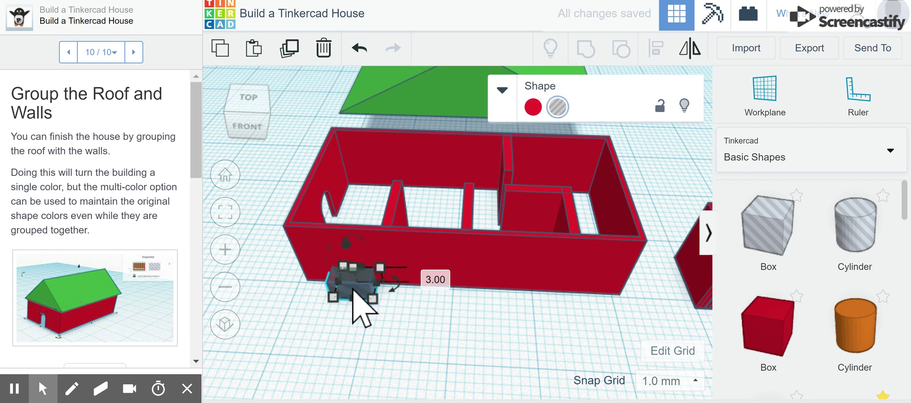
pyautogui.moveTo(354, 295); pyautogui.dragTo(437, 285)
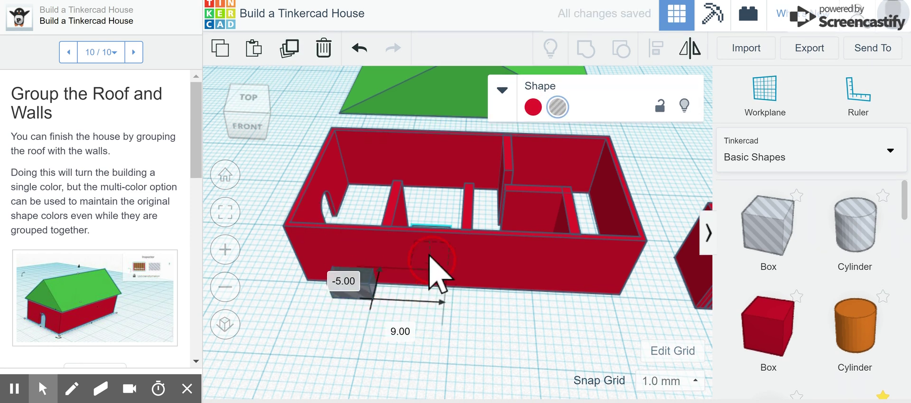
pyautogui.moveTo(430, 259); pyautogui.dragTo(424, 287)
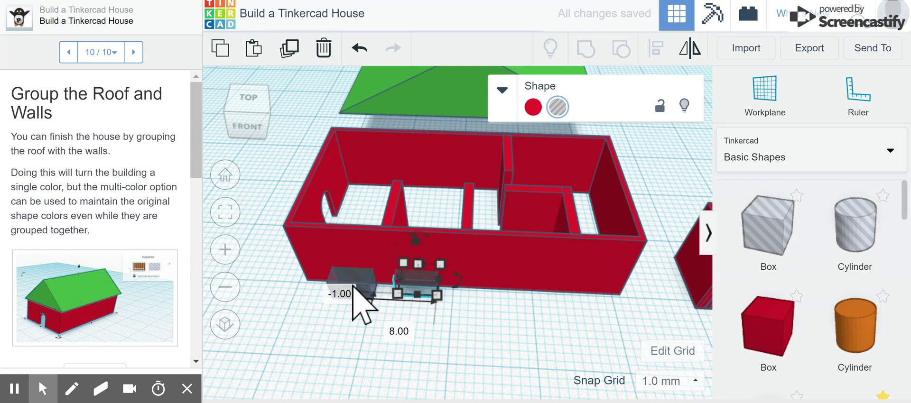
pyautogui.keyDown('alt'); pyautogui.moveTo(359, 285); pyautogui.dragTo(532, 300); pyautogui.keyUp('alt')
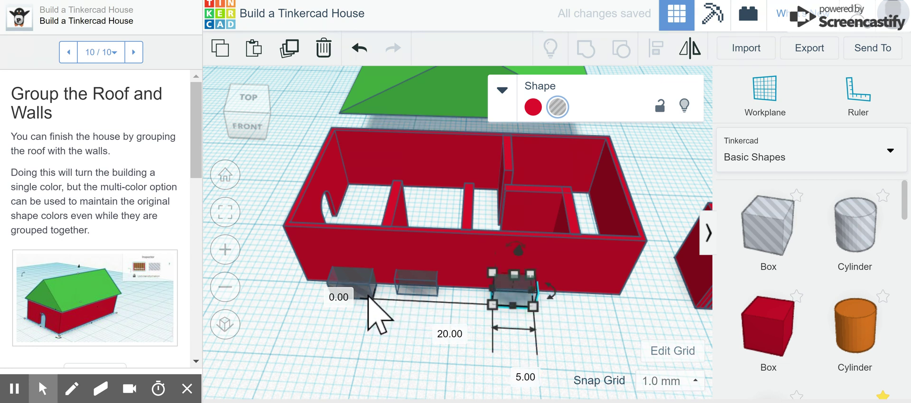
# - Move hole box copies onto the interior walls and the right room's wall
pyautogui.keyDown('alt'); pyautogui.moveTo(369, 298); pyautogui.dragTo(345, 208); pyautogui.keyUp('alt')
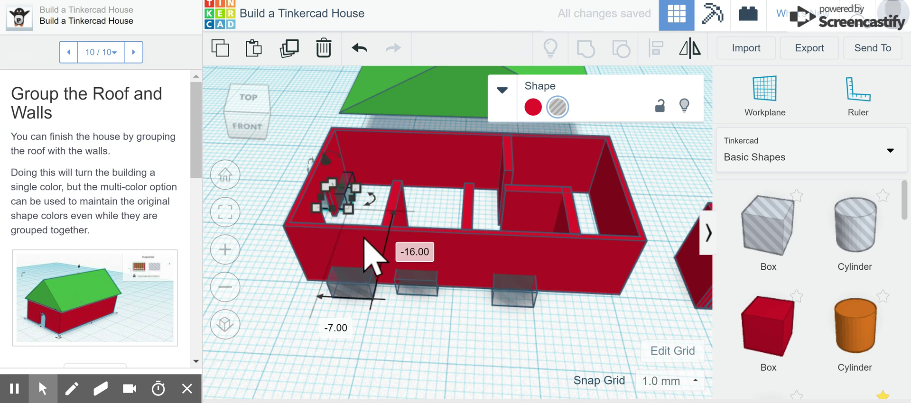
pyautogui.keyDown('alt'); pyautogui.moveTo(365, 288); pyautogui.dragTo(480, 181); pyautogui.keyUp('alt')
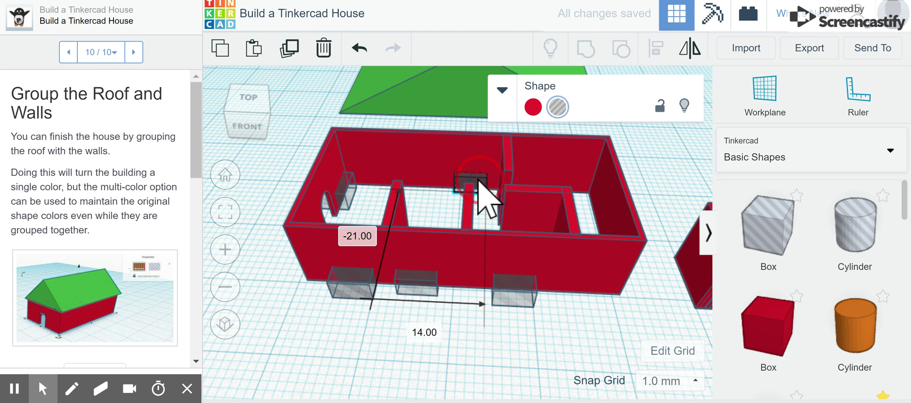
pyautogui.keyDown('alt'); pyautogui.moveTo(474, 179); pyautogui.dragTo(475, 179); pyautogui.keyUp('alt')
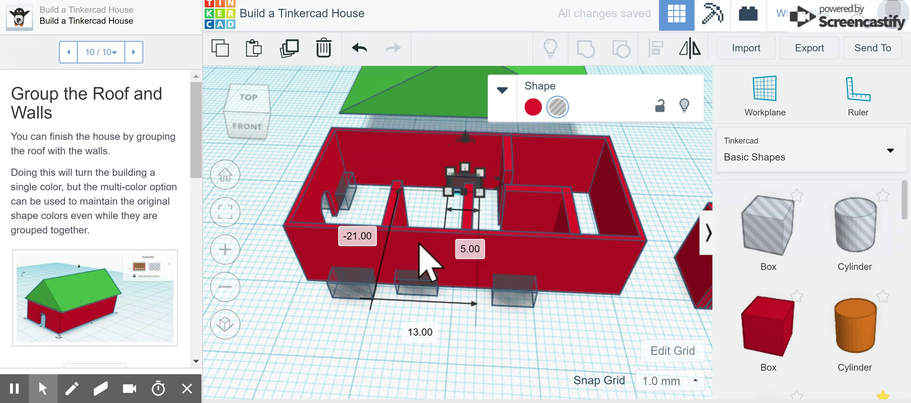
pyautogui.keyDown('alt'); pyautogui.moveTo(430, 290); pyautogui.dragTo(555, 189); pyautogui.keyUp('alt')
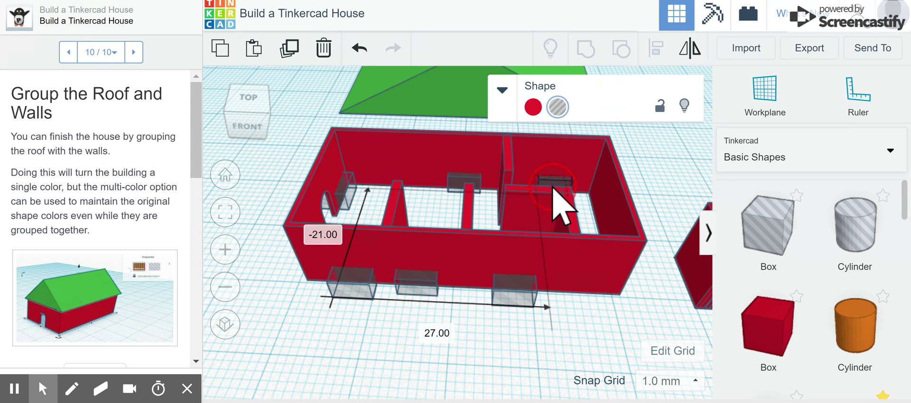
pyautogui.keyDown('alt'); pyautogui.moveTo(553, 187); pyautogui.dragTo(553, 188); pyautogui.keyUp('alt')
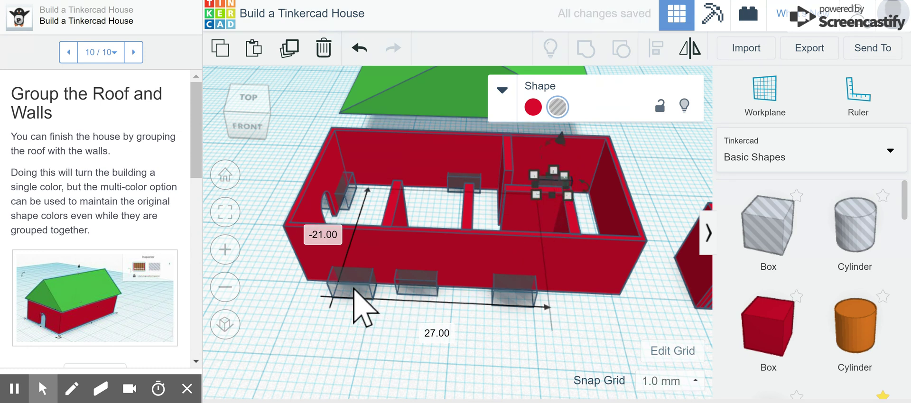
# - Move a hole box to the right wall, then undo an accidental stretch
pyautogui.moveTo(364, 308); pyautogui.dragTo(619, 218)
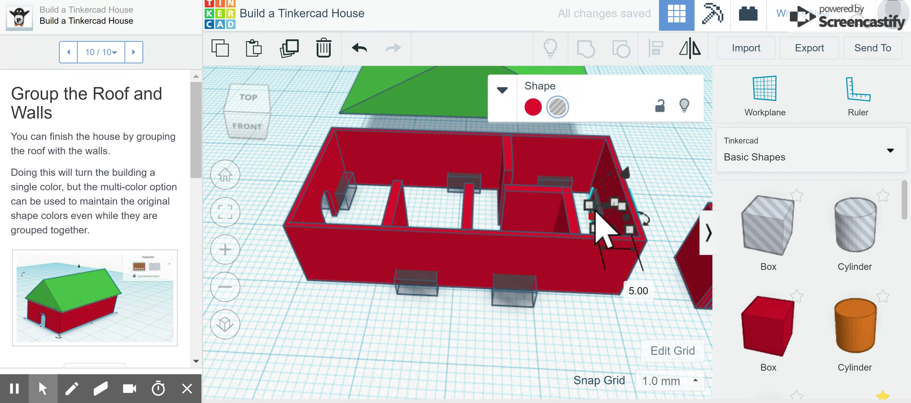
pyautogui.moveTo(599, 210); pyautogui.dragTo(313, 260)
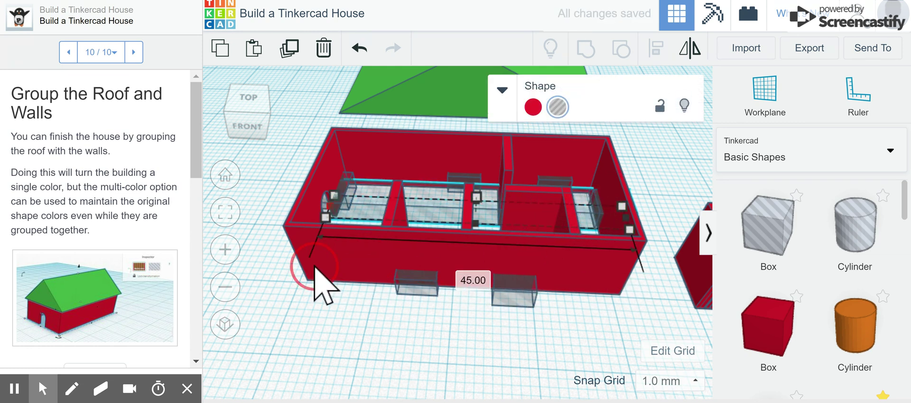
pyautogui.click(359, 47)
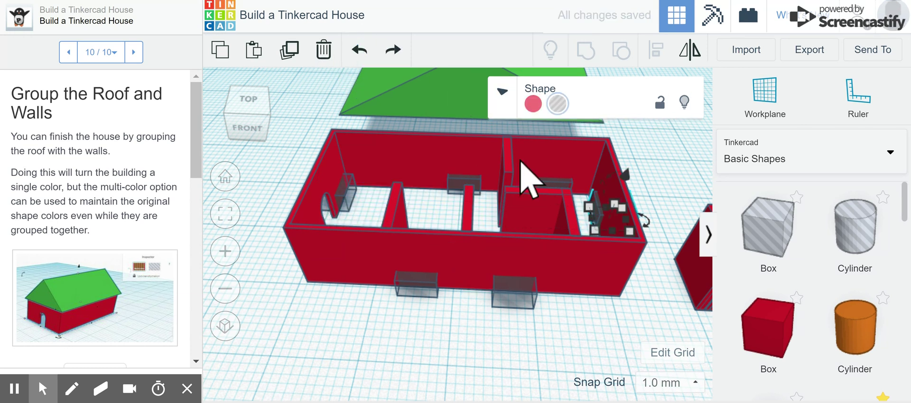
# - Bring the loose hole box up beside the house and push it against the front wall
pyautogui.click(659, 206)
pyautogui.scroll(2, 669, 204)
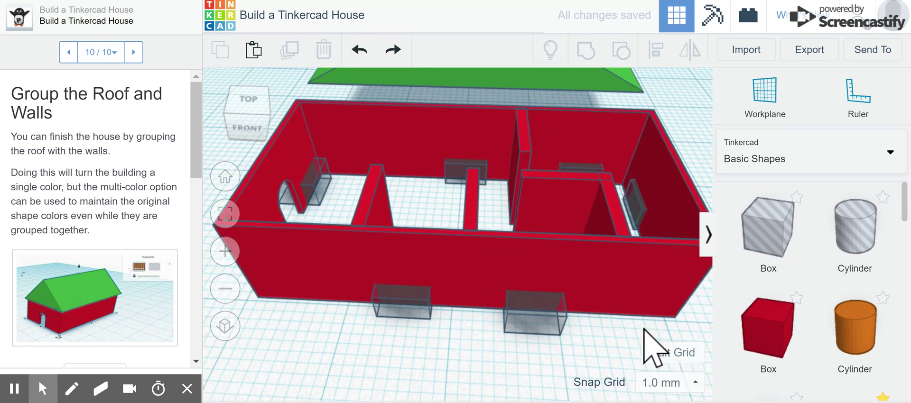
pyautogui.moveTo(645, 330); pyautogui.dragTo(521, 349, button='right')
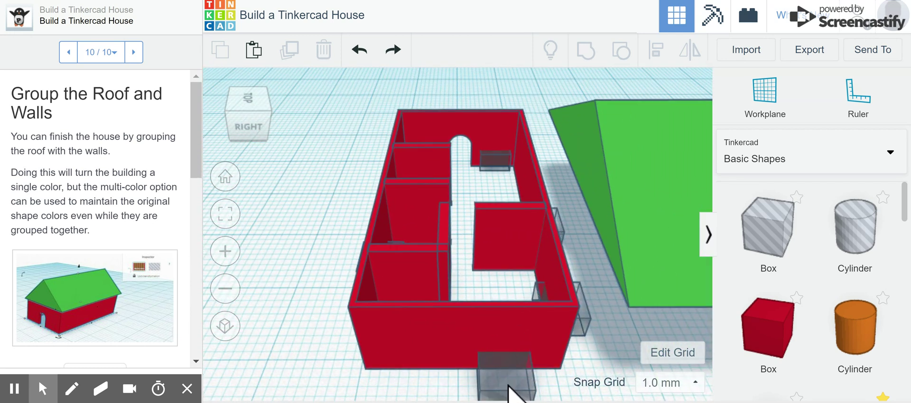
pyautogui.moveTo(510, 393); pyautogui.dragTo(325, 242)
pyautogui.moveTo(332, 309); pyautogui.dragTo(474, 294, button='right')
pyautogui.click(477, 307)
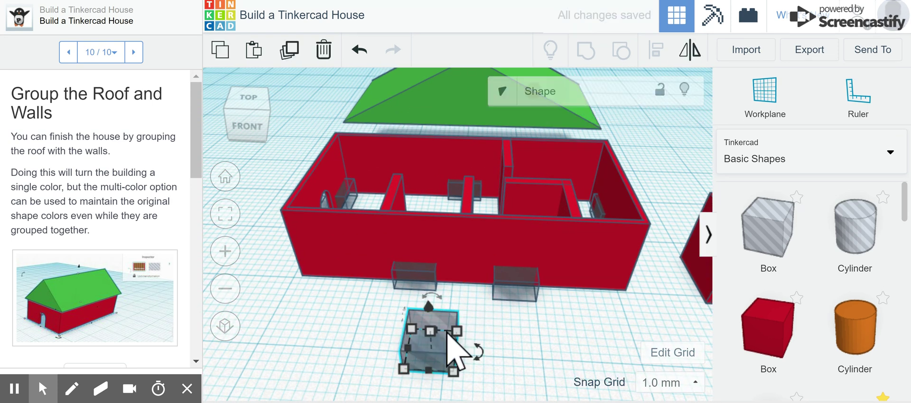
pyautogui.click(430, 341)
pyautogui.moveTo(440, 344); pyautogui.dragTo(599, 277)
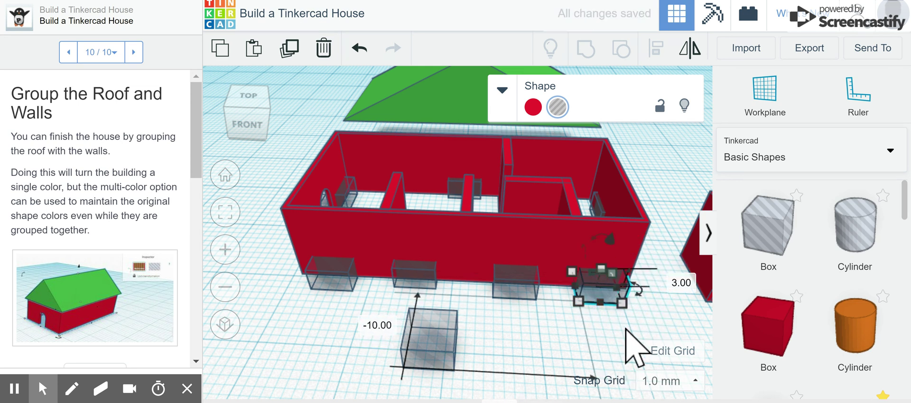
pyautogui.moveTo(641, 349); pyautogui.dragTo(305, 252, button='right')
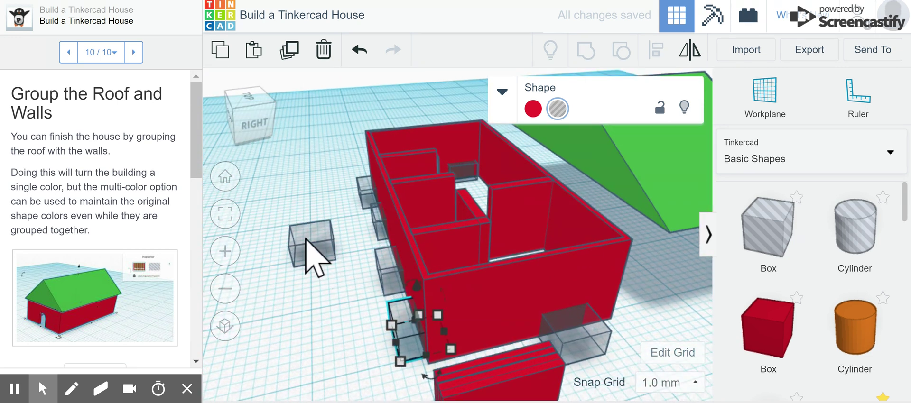
pyautogui.click(399, 303)
pyautogui.moveTo(409, 298); pyautogui.dragTo(481, 346)
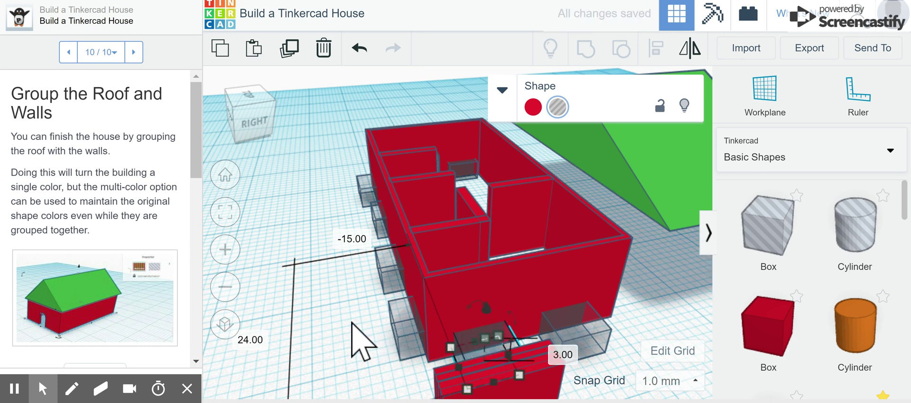
pyautogui.moveTo(333, 326); pyautogui.dragTo(468, 355, button='right')
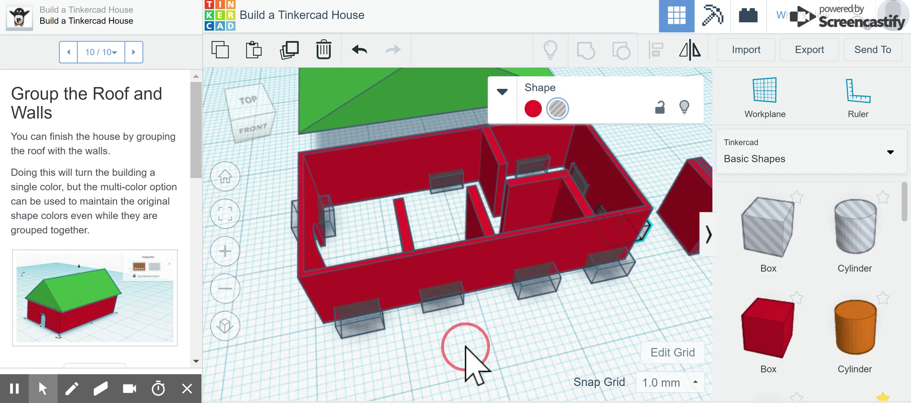
# - Slide the four front hole boxes back into the wall
pyautogui.click(360, 309)
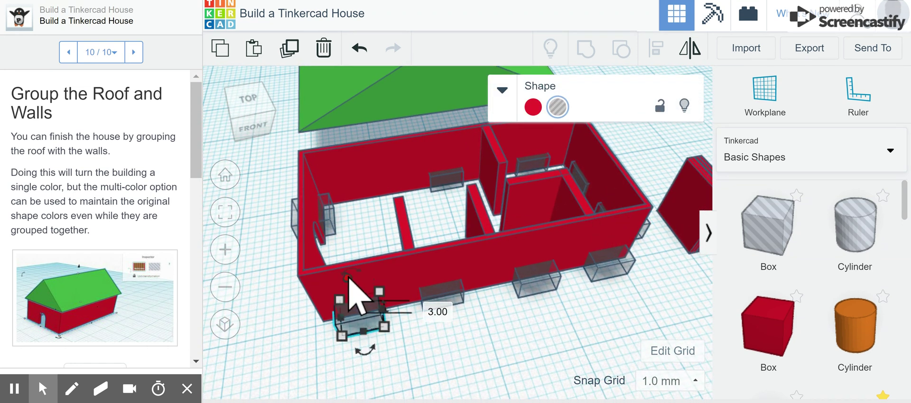
pyautogui.moveTo(349, 278); pyautogui.dragTo(344, 240)
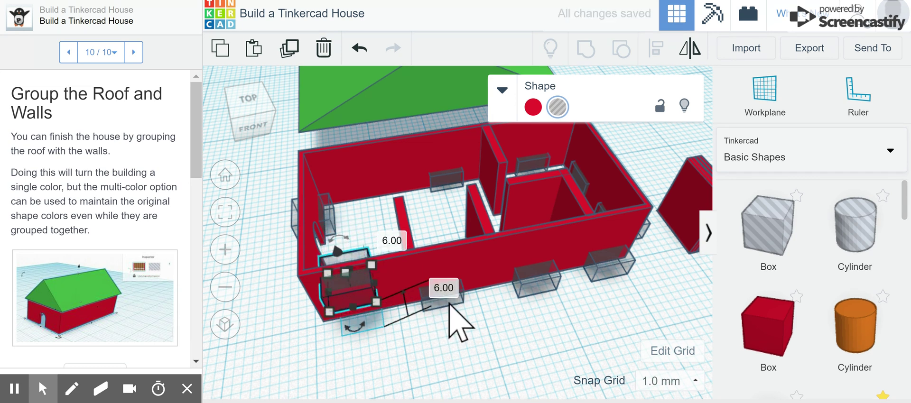
pyautogui.click(450, 303)
pyautogui.moveTo(437, 262); pyautogui.dragTo(429, 240)
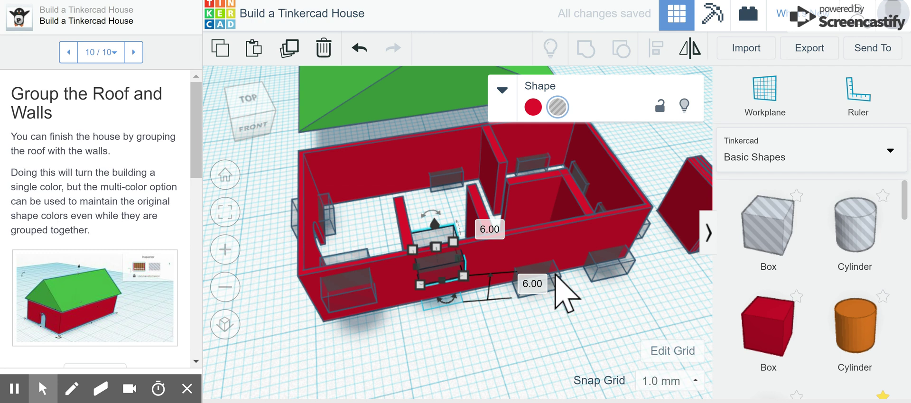
pyautogui.click(546, 257)
pyautogui.moveTo(540, 252); pyautogui.dragTo(539, 224)
pyautogui.click(611, 260)
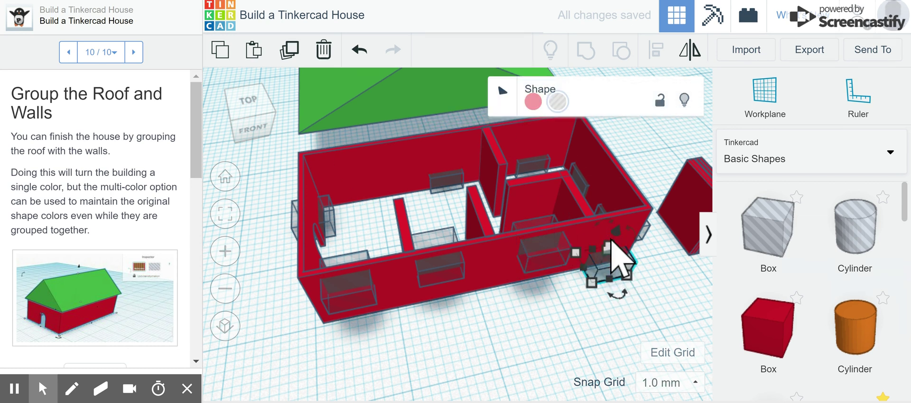
pyautogui.moveTo(625, 249); pyautogui.dragTo(626, 193)
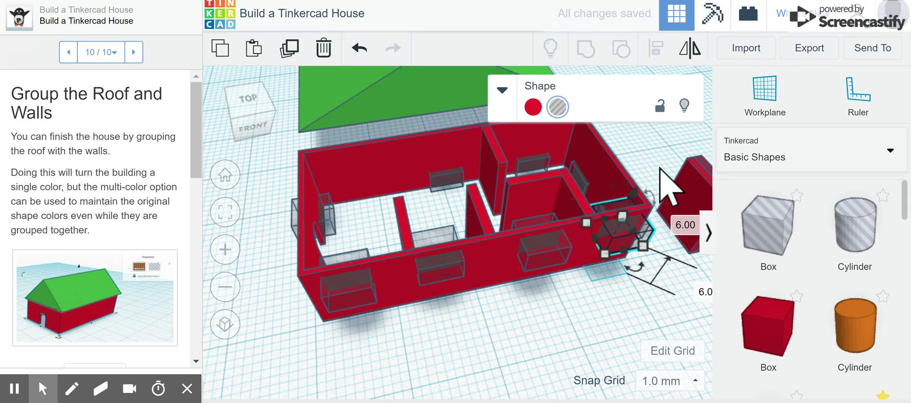
# - Move the hole boxes below and behind the walls 6 mm into their walls
pyautogui.moveTo(660, 167); pyautogui.dragTo(544, 272, button='right')
pyautogui.click(523, 347)
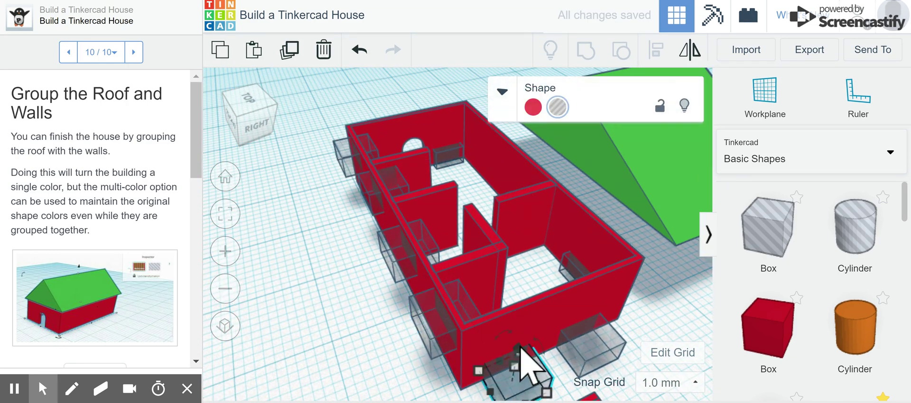
pyautogui.click(521, 349)
pyautogui.moveTo(520, 349); pyautogui.dragTo(531, 306)
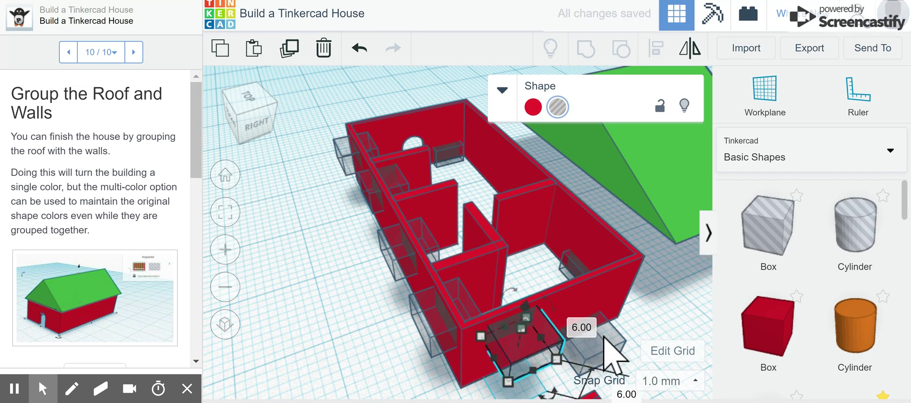
pyautogui.click(591, 316)
pyautogui.moveTo(596, 319); pyautogui.dragTo(601, 271)
pyautogui.moveTo(674, 285); pyautogui.dragTo(531, 316, button='right')
pyautogui.click(489, 325)
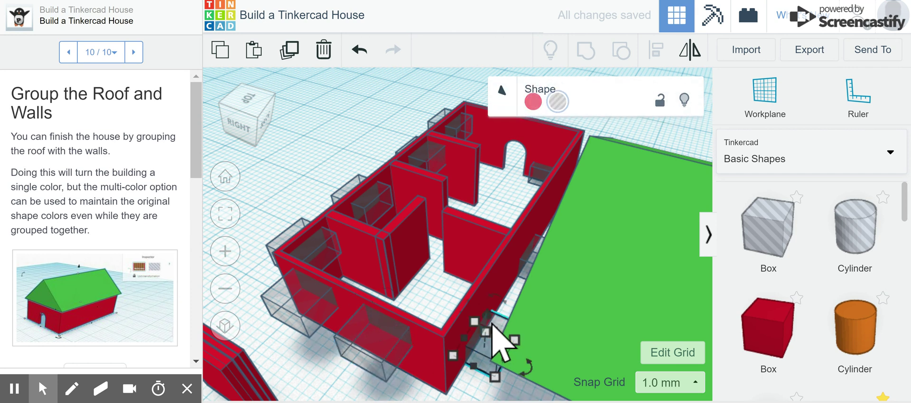
pyautogui.moveTo(490, 317); pyautogui.dragTo(494, 271)
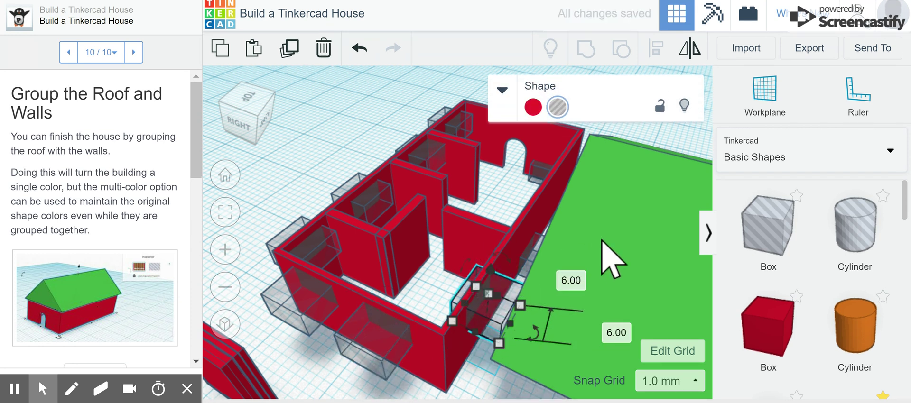
# - Shift the green roof aside, slide one hole box along the wall, and raise the doorway box 6 mm
pyautogui.moveTo(612, 256); pyautogui.dragTo(569, 261)
pyautogui.click(551, 252)
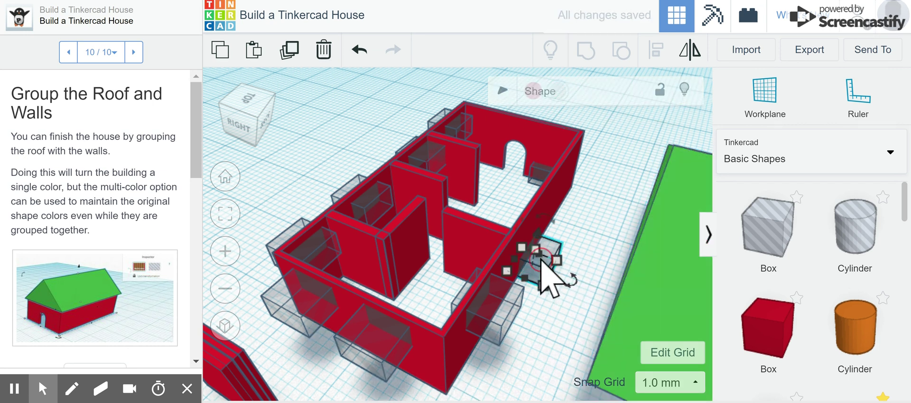
pyautogui.moveTo(539, 234); pyautogui.dragTo(531, 194)
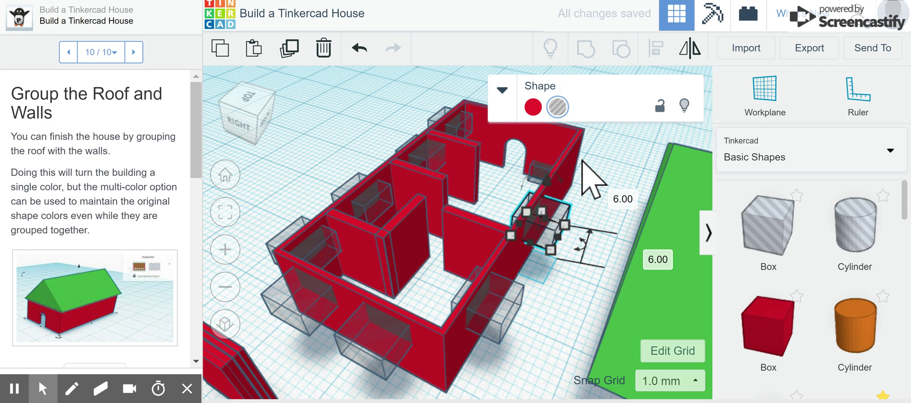
pyautogui.moveTo(599, 160); pyautogui.dragTo(396, 151, button='right')
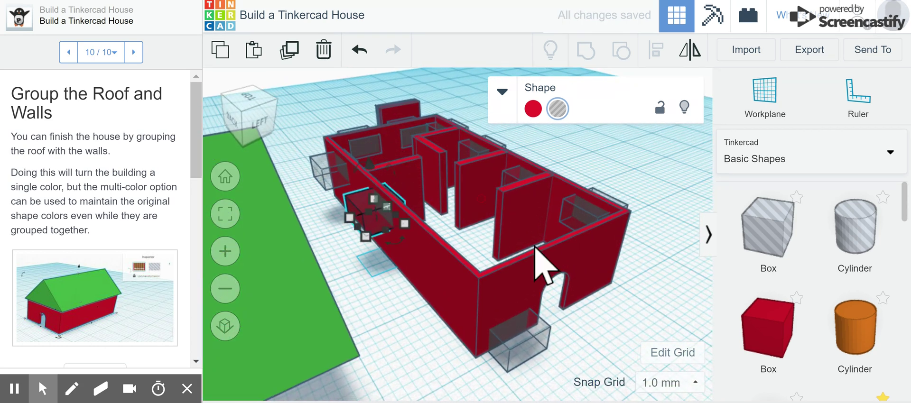
pyautogui.click(523, 338)
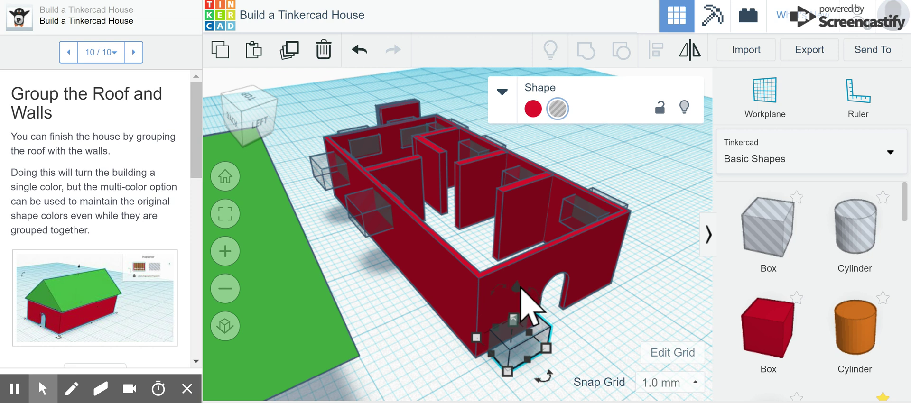
pyautogui.moveTo(521, 288); pyautogui.dragTo(518, 231)
# - Marquee-select all red walls and hole boxes and Group them (Ctrl+G)
pyautogui.moveTo(650, 234); pyautogui.dragTo(425, 264, button='right')
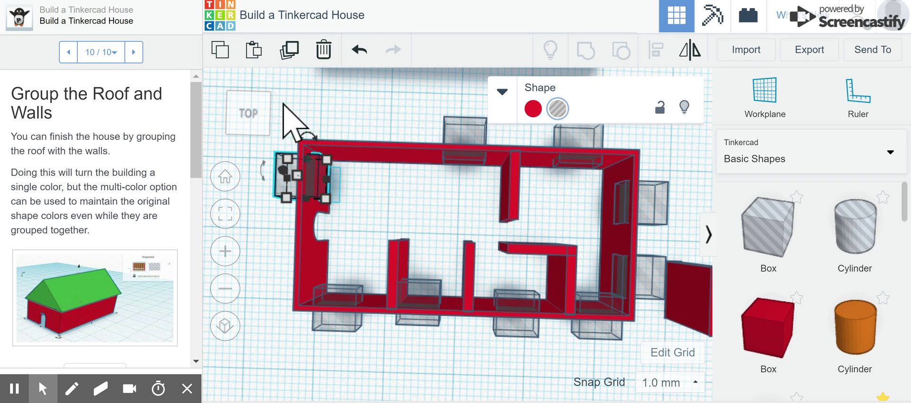
pyautogui.scroll(-2, 304, 133)
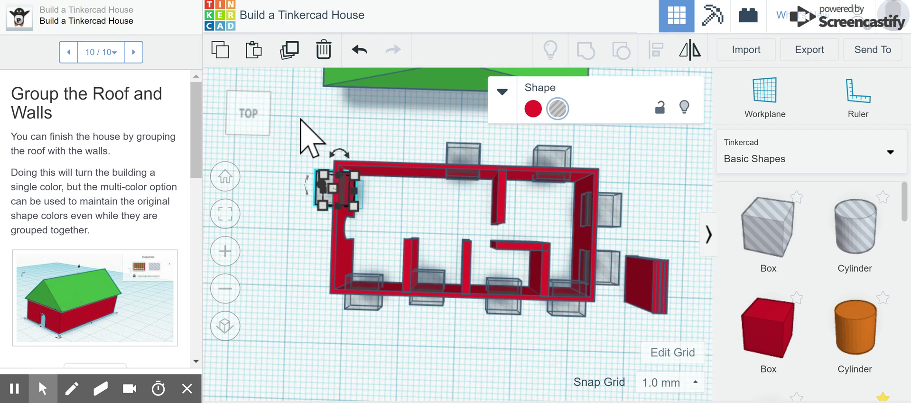
pyautogui.click(313, 122)
pyautogui.moveTo(378, 158); pyautogui.dragTo(602, 354)
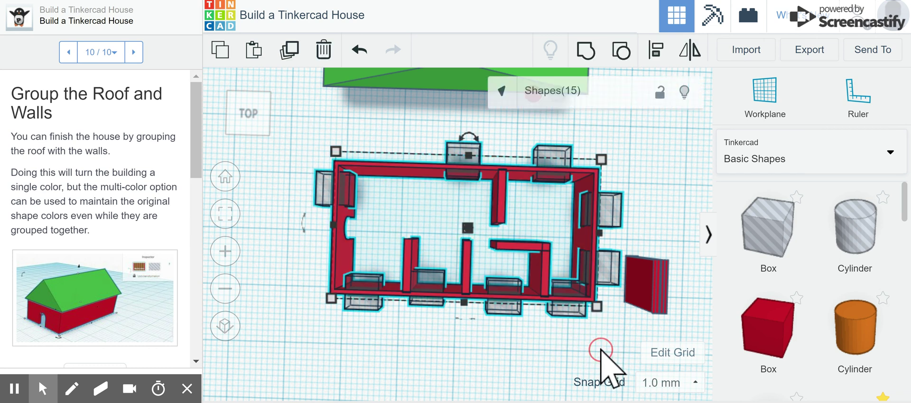
pyautogui.click(586, 50)
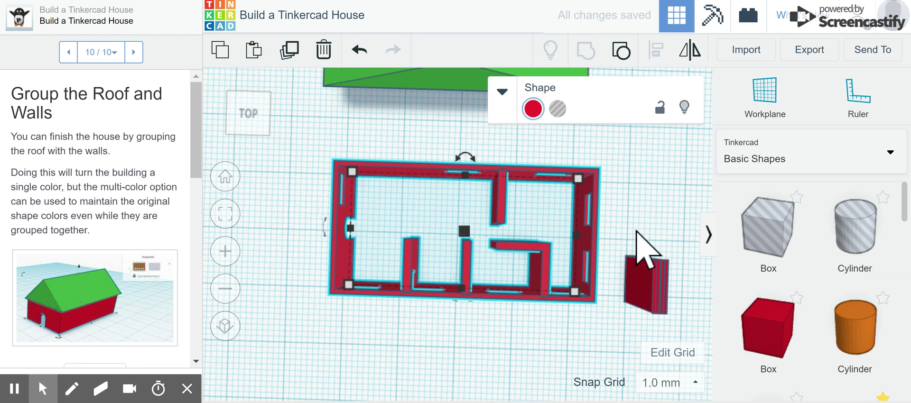
pyautogui.moveTo(639, 233); pyautogui.dragTo(665, 208, button='right')
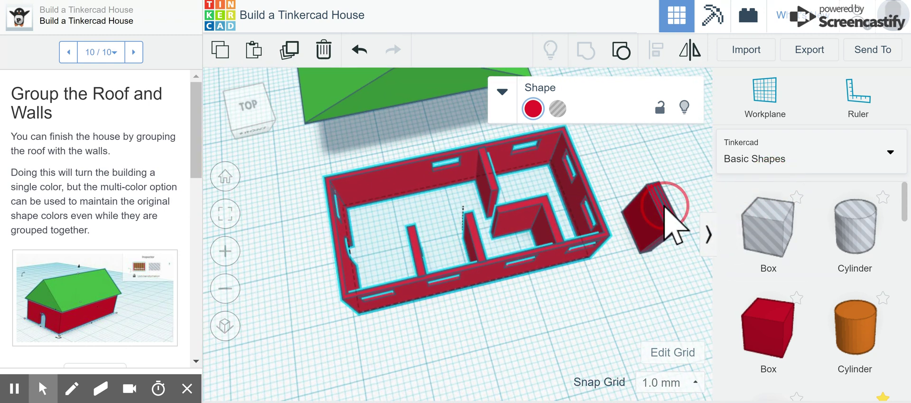